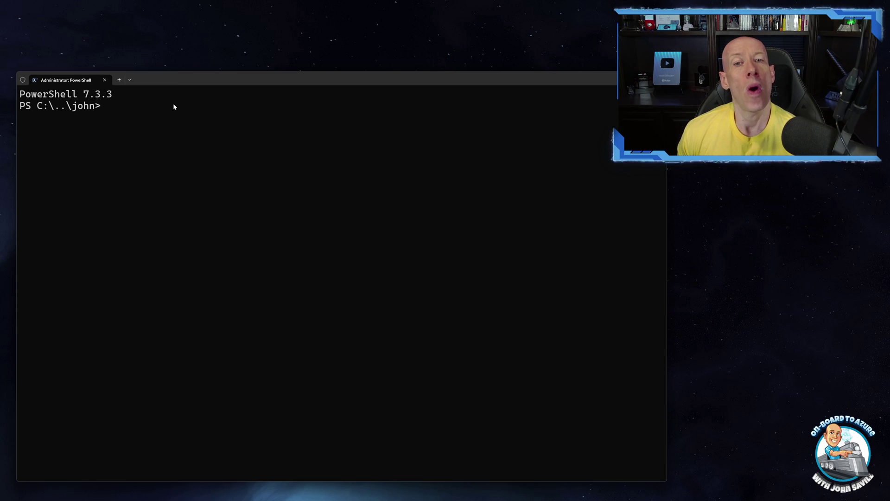
# Run powercfg /lastwake, which names the Intel USB 3.20 eXtensible Host Controller, then launch devmgmt.msc
pyautogui.write('power')
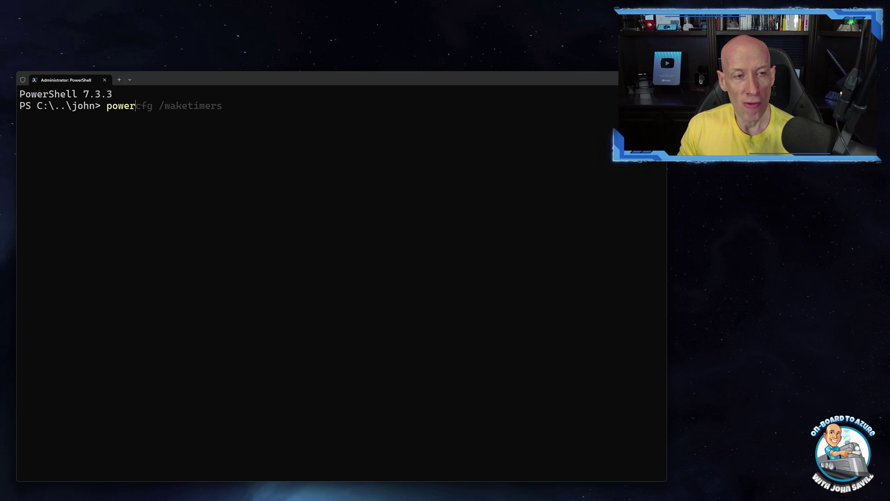
pyautogui.write('cfg ')
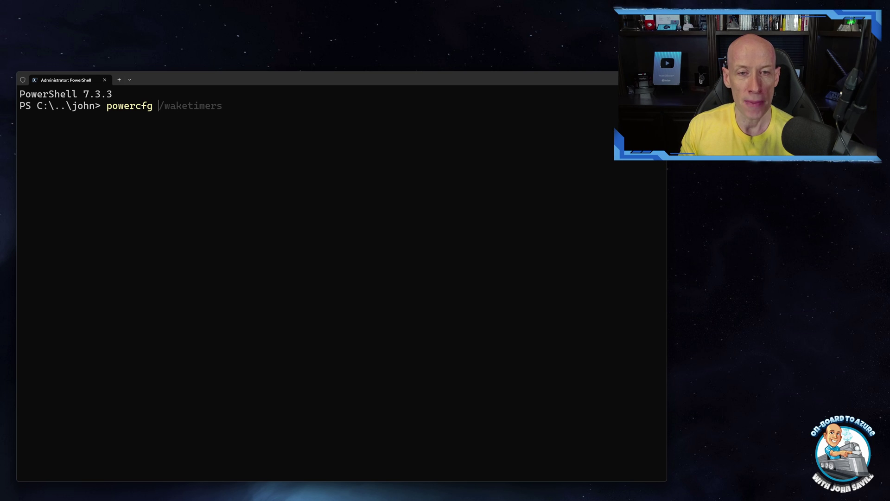
pyautogui.write('/lastwa')
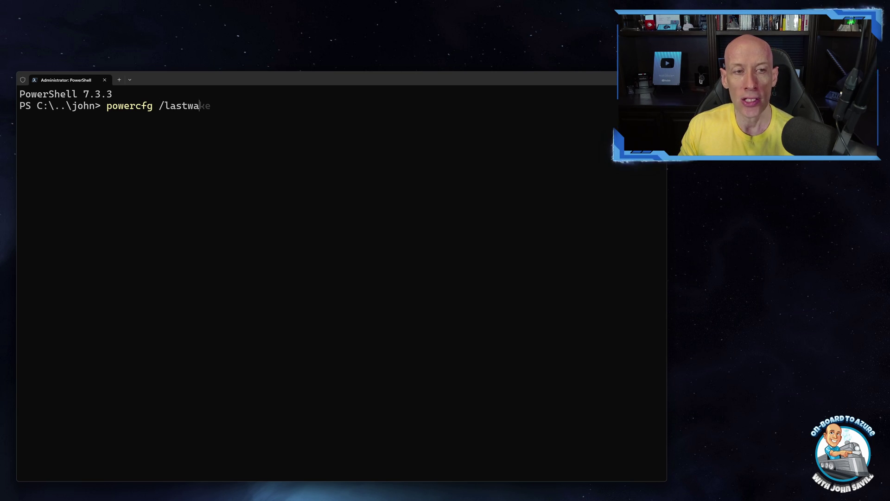
pyautogui.write('ke')
pyautogui.press('Return')
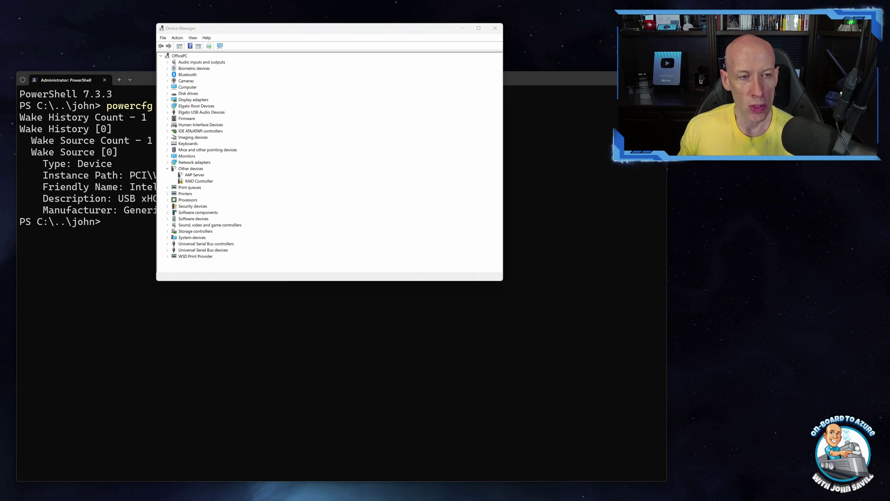
pyautogui.click(108, 243)
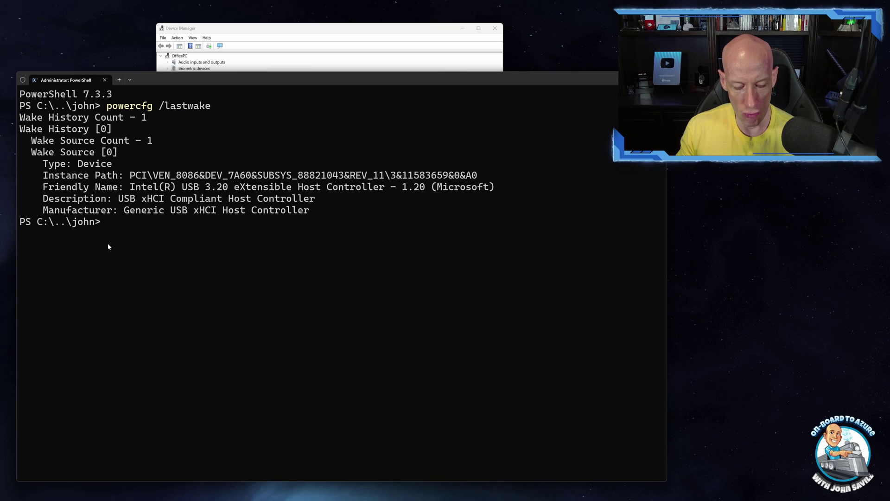
pyautogui.write('devmgmt.msc')
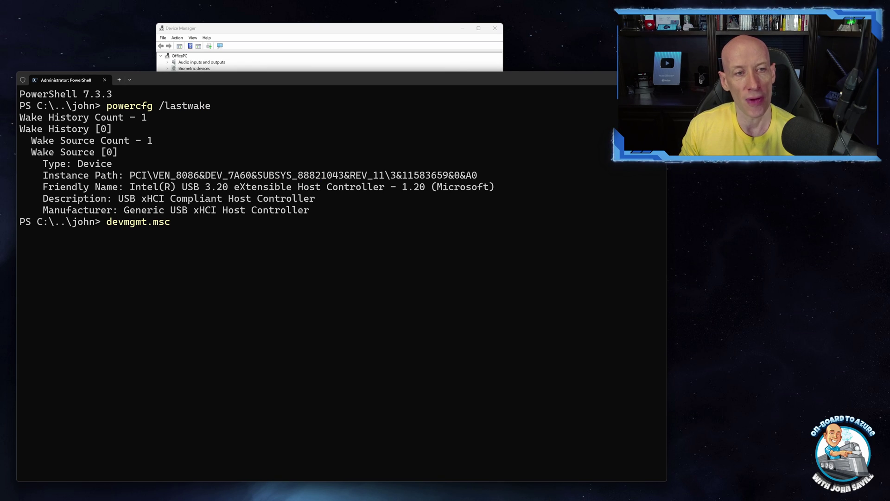
pyautogui.press('BackSpace')
pyautogui.press('BackSpace')
pyautogui.press('BackSpace')
pyautogui.press('BackSpace')
pyautogui.press('BackSpace')
pyautogui.press('BackSpace')
pyautogui.press('BackSpace')
pyautogui.press('BackSpace')
pyautogui.press('BackSpace')
pyautogui.press('BackSpace')
pyautogui.press('BackSpace')
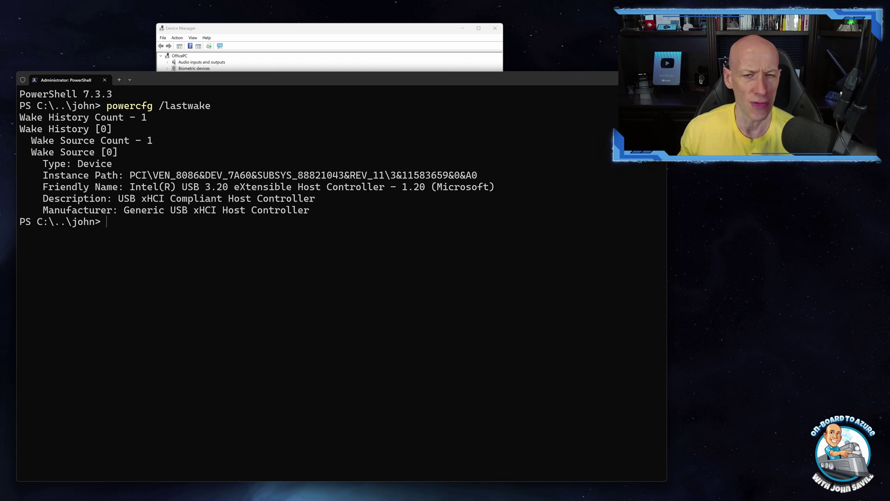
# Open the Intel Ethernet Controller I226-V's Power Management properties under Network adapters, showing wake not allowed
pyautogui.click(248, 31)
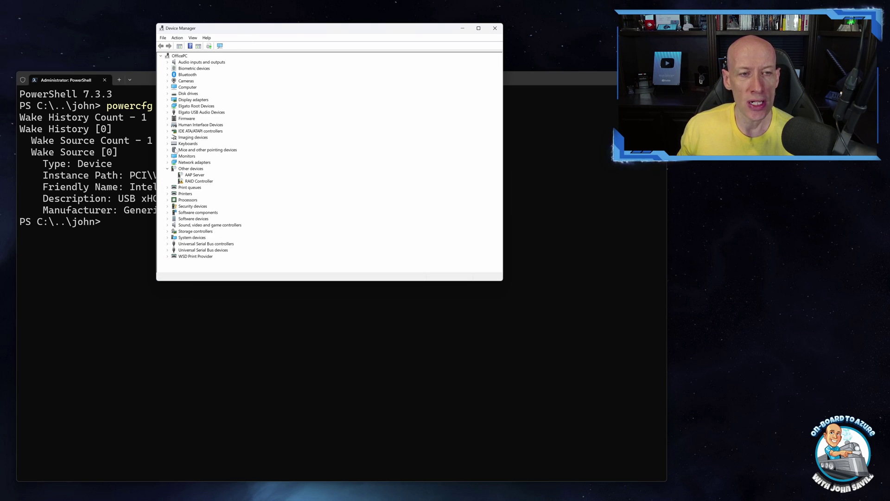
pyautogui.click(168, 162)
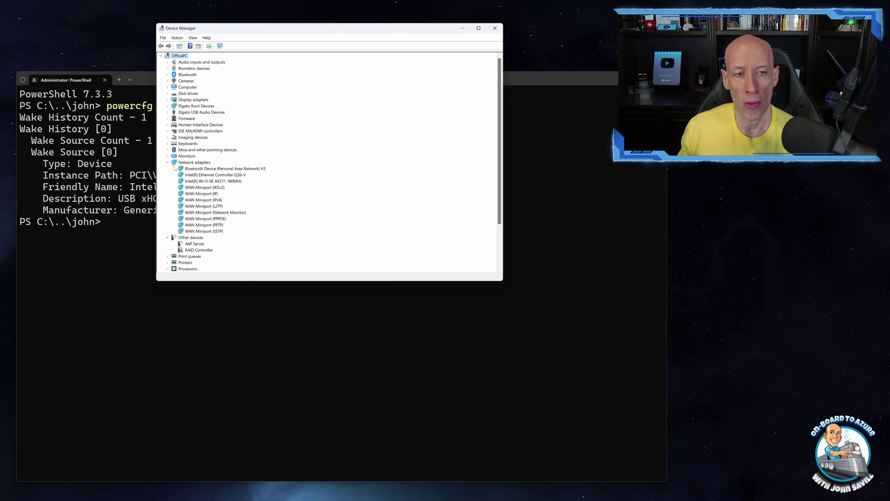
pyautogui.click(196, 176)
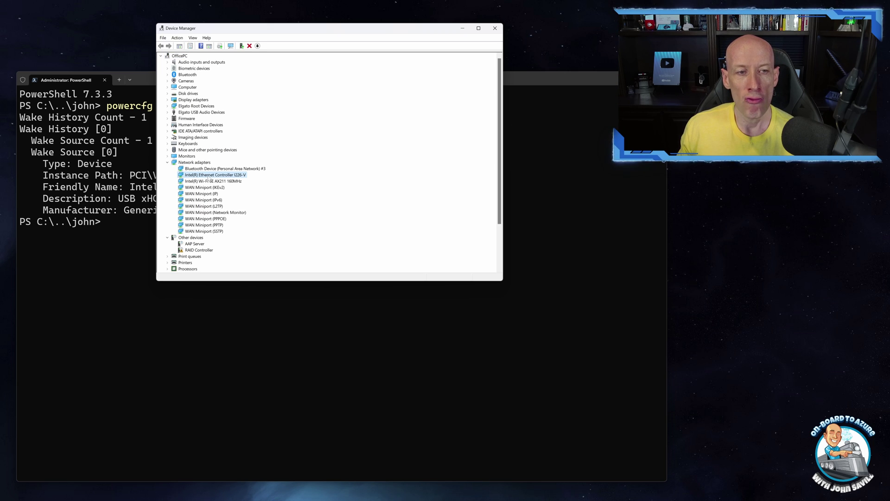
pyautogui.rightClick(232, 176)
pyautogui.click(258, 217)
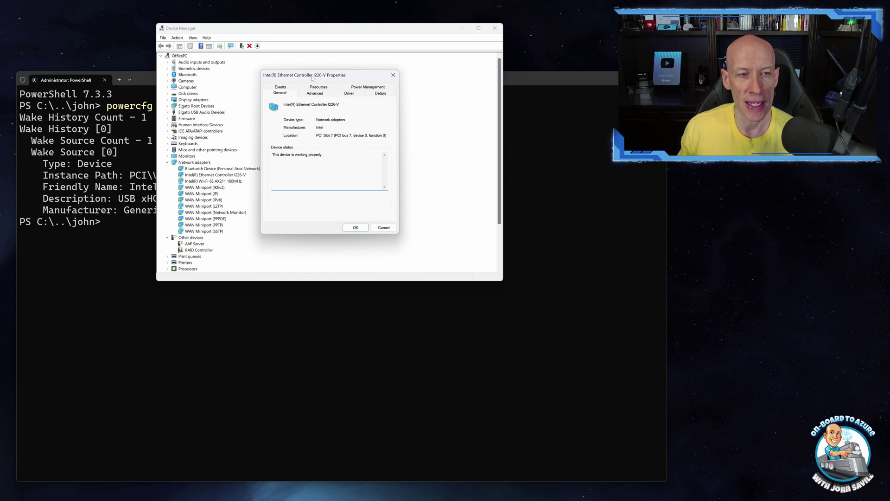
pyautogui.moveTo(312, 79); pyautogui.dragTo(321, 77)
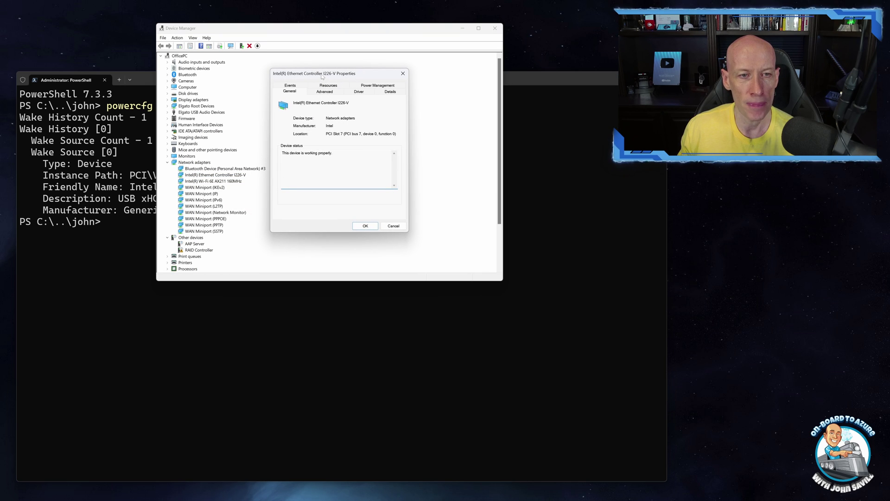
pyautogui.click(372, 87)
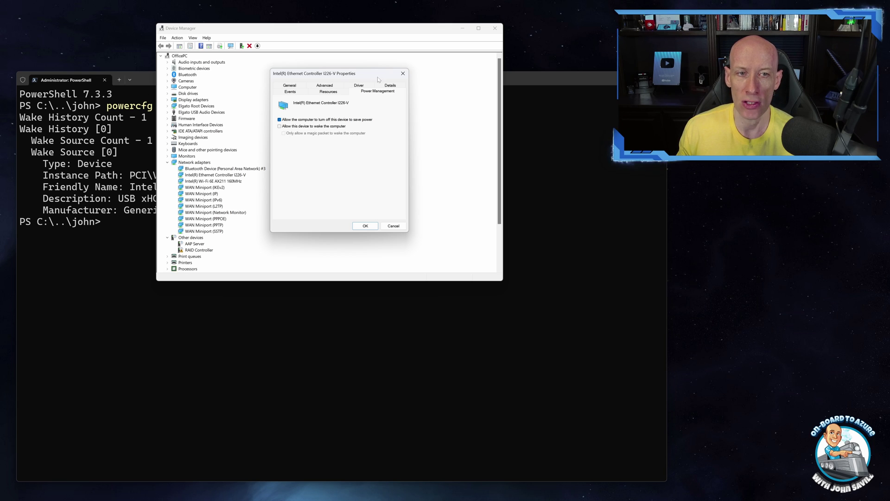
# Close the Ethernet adapter properties and open a HID-compliant mouse's Power Management settings
pyautogui.click(403, 73)
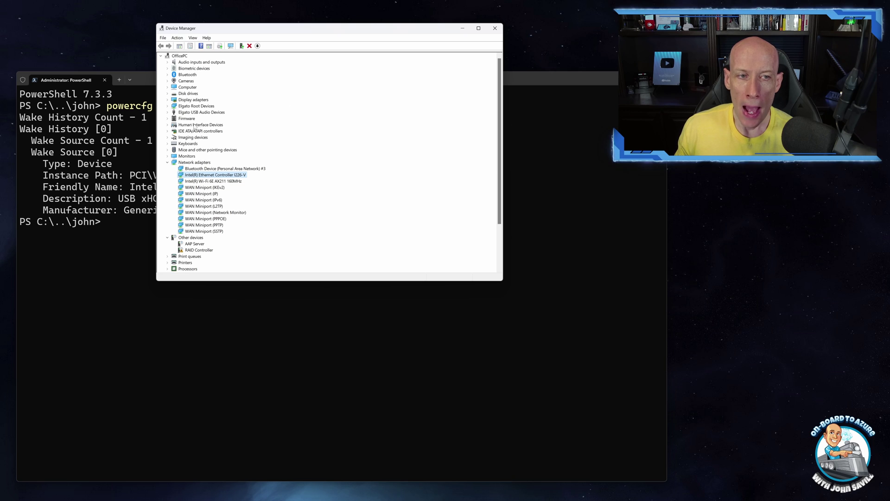
pyautogui.click(168, 150)
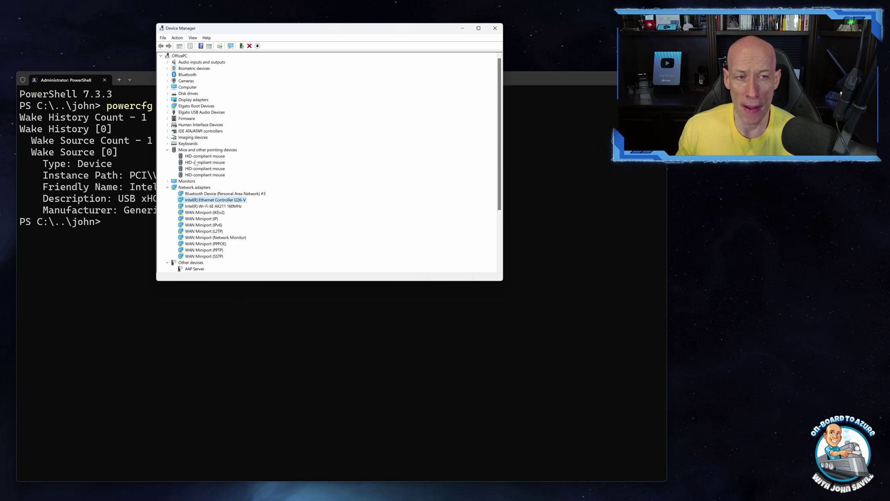
pyautogui.rightClick(196, 162)
pyautogui.click(225, 204)
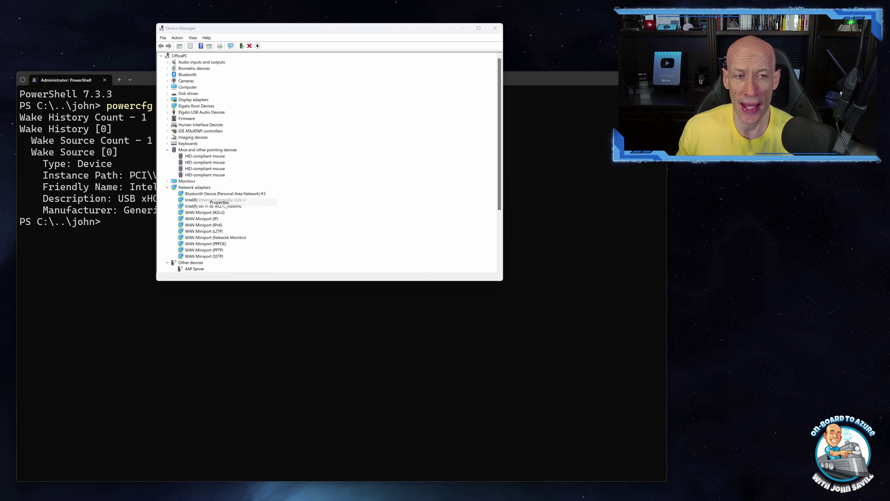
pyautogui.click(354, 85)
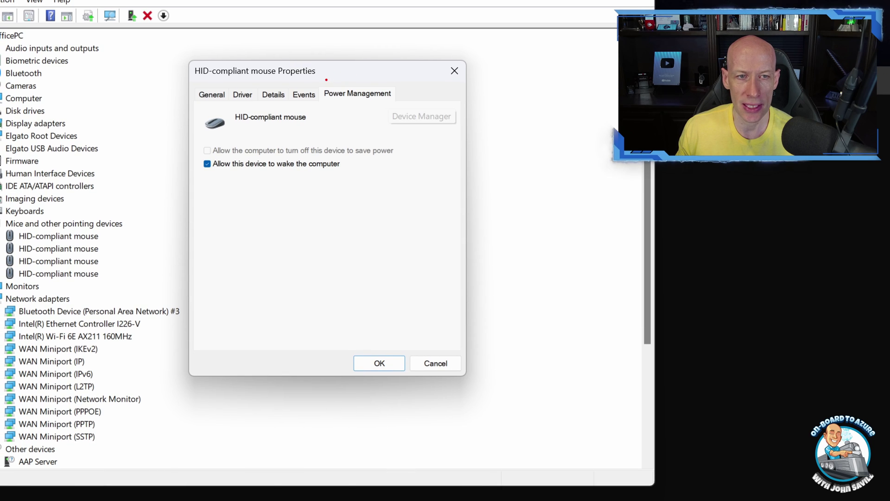
# Confirm the mouse may wake the computer, cancel without changes, and close Device Manager
pyautogui.moveTo(320, 80); pyautogui.dragTo(397, 104)
pyautogui.moveTo(195, 156); pyautogui.dragTo(351, 175)
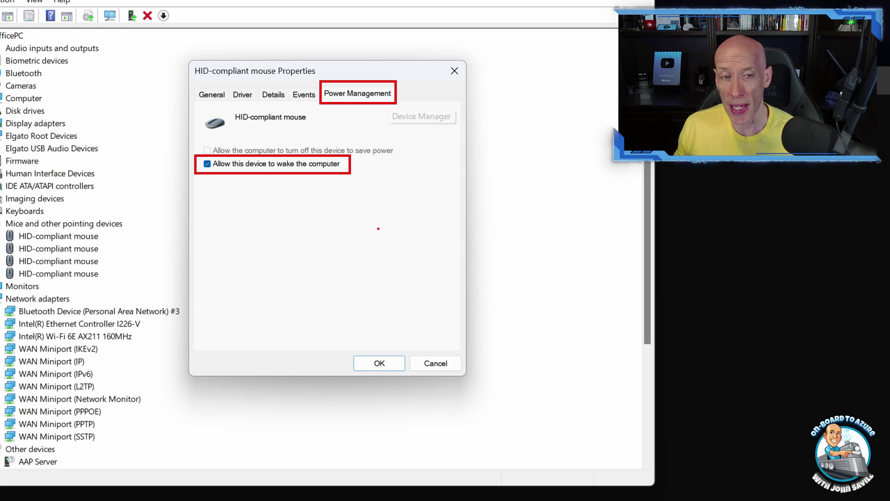
pyautogui.press('Escape')
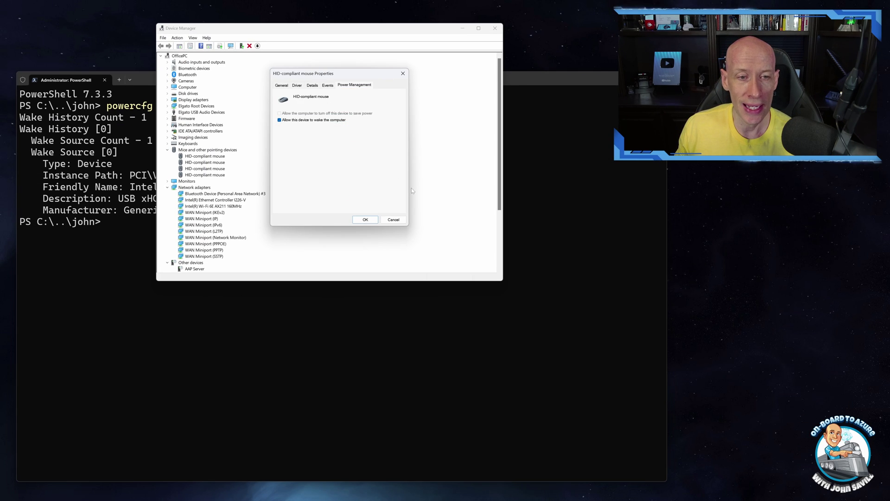
pyautogui.click(449, 368)
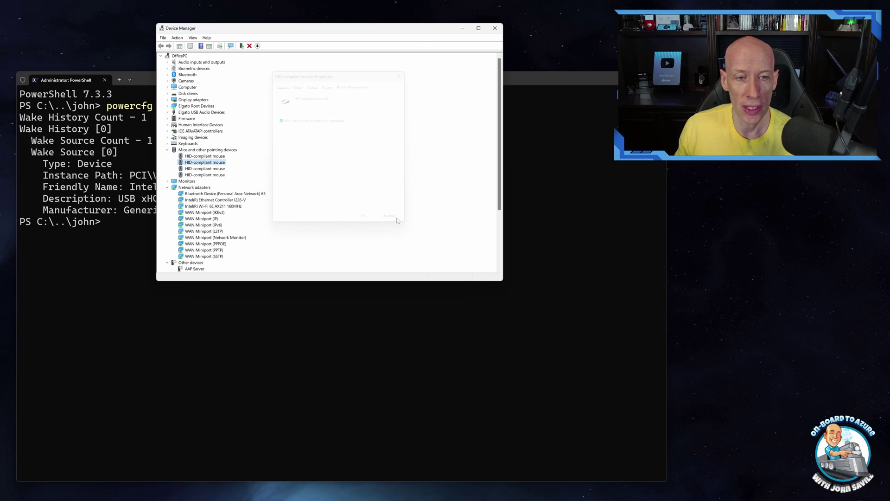
pyautogui.click(495, 28)
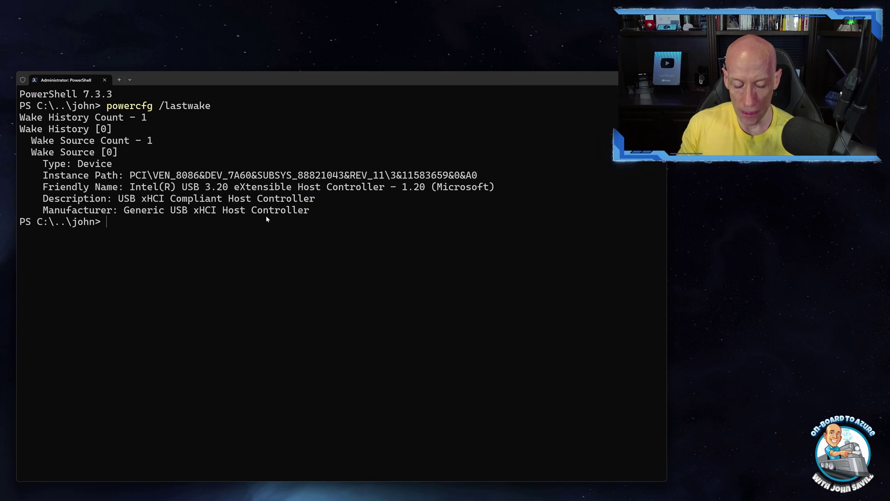
# Run powercfg /devicequery wake_armed and powercfg /waketimers: two keyboards and two mice armed, no timers
pyautogui.write('powercfg /devicequery wake_armed')
pyautogui.press('Return')
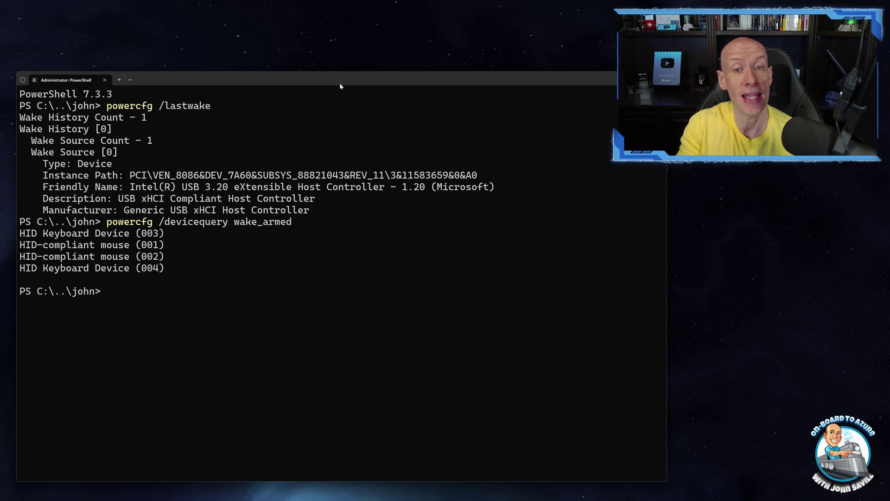
pyautogui.write('pwoerc')
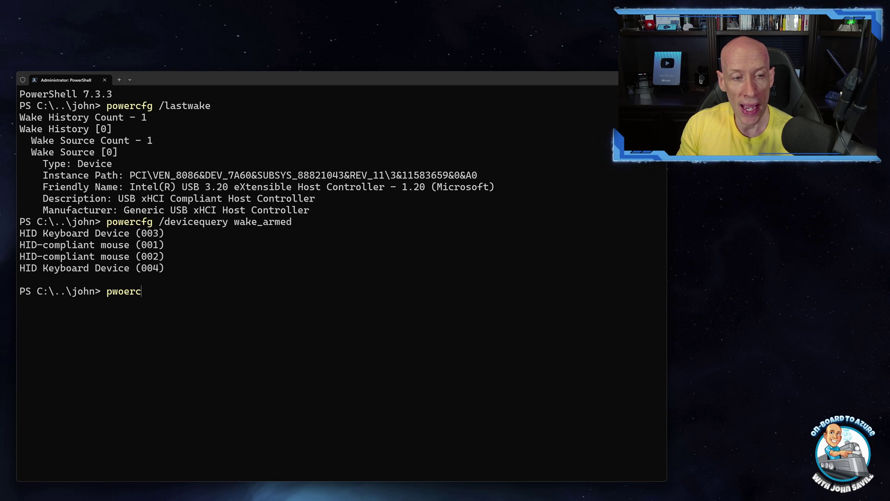
pyautogui.press('BackSpace')
pyautogui.press('BackSpace')
pyautogui.write('owercfg ')
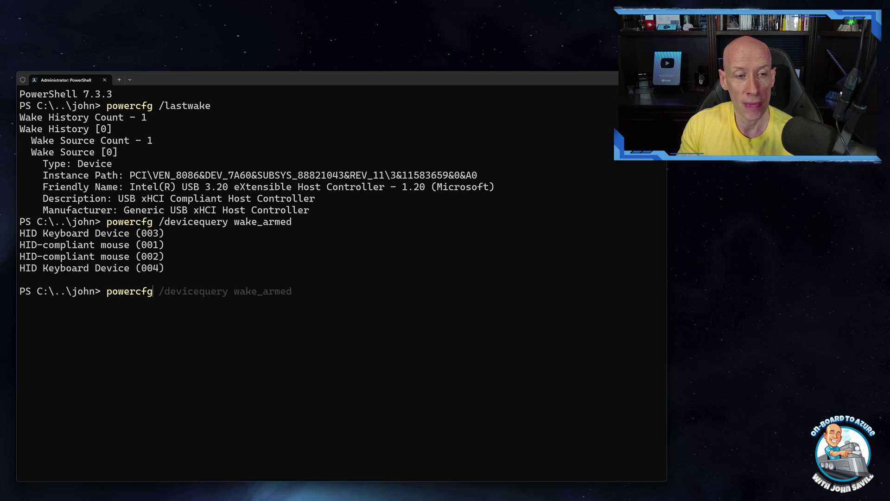
pyautogui.write('/waketimers')
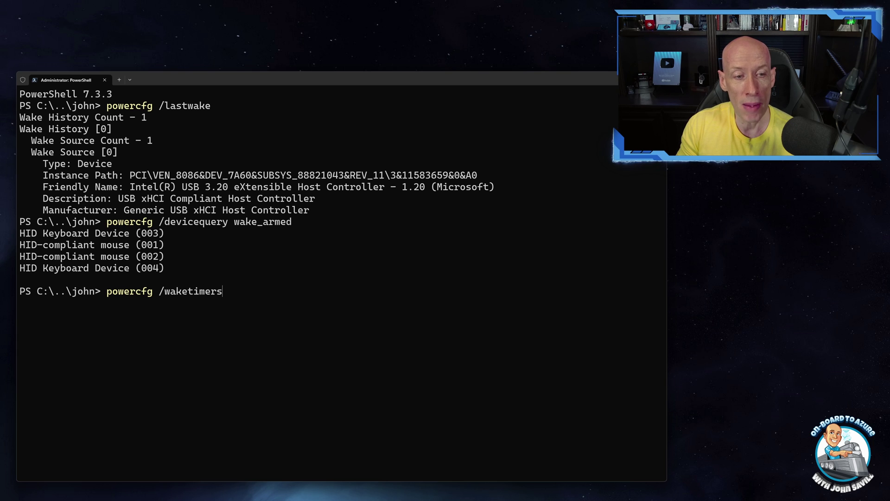
pyautogui.press('Return')
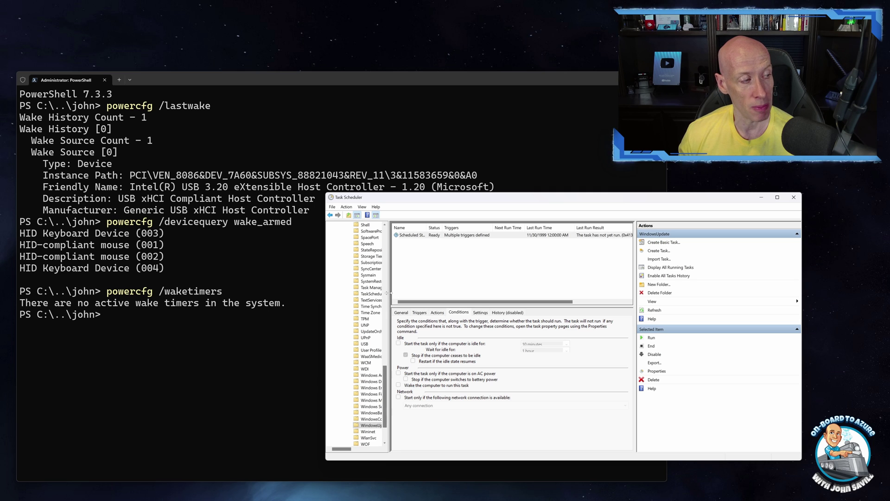
# Widen and scroll Task Scheduler's folder tree to review the WindowsUpdate task, then close Task Scheduler
pyautogui.moveTo(391, 295); pyautogui.dragTo(450, 297)
pyautogui.moveTo(446, 388); pyautogui.dragTo(448, 420)
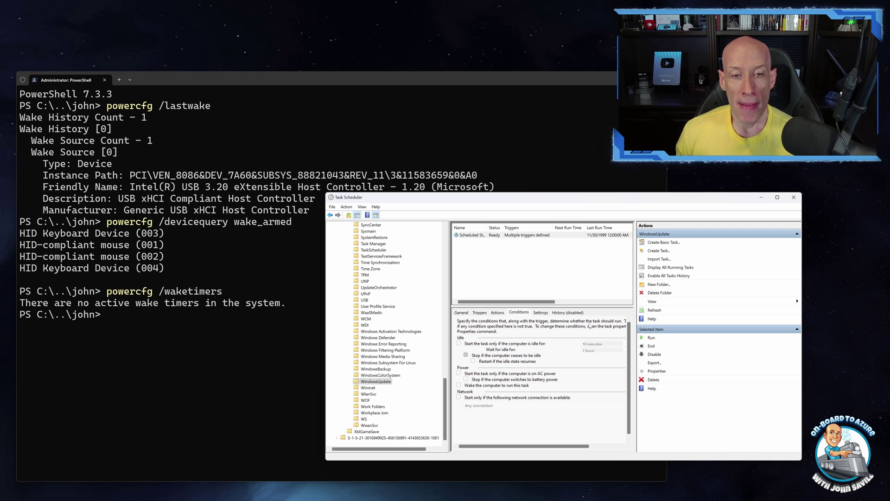
pyautogui.click(794, 197)
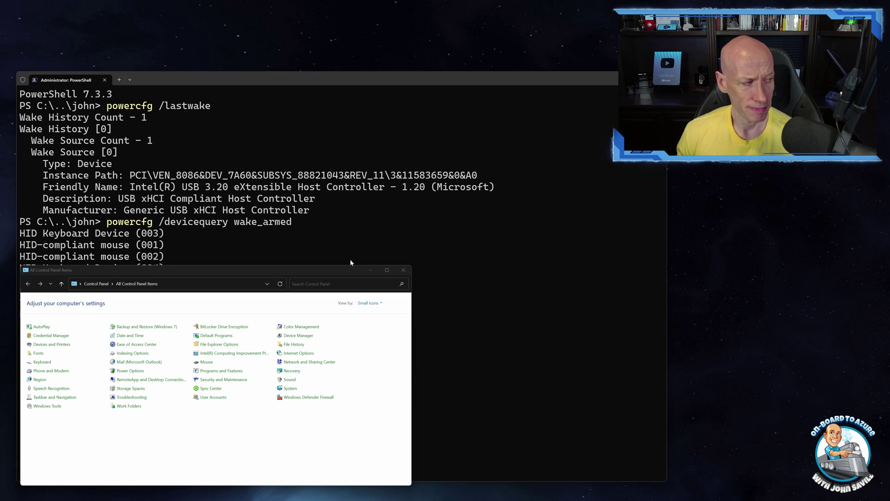
# Go to Power Options and open Change plan settings for the Balanced plan
pyautogui.moveTo(308, 273); pyautogui.dragTo(379, 251)
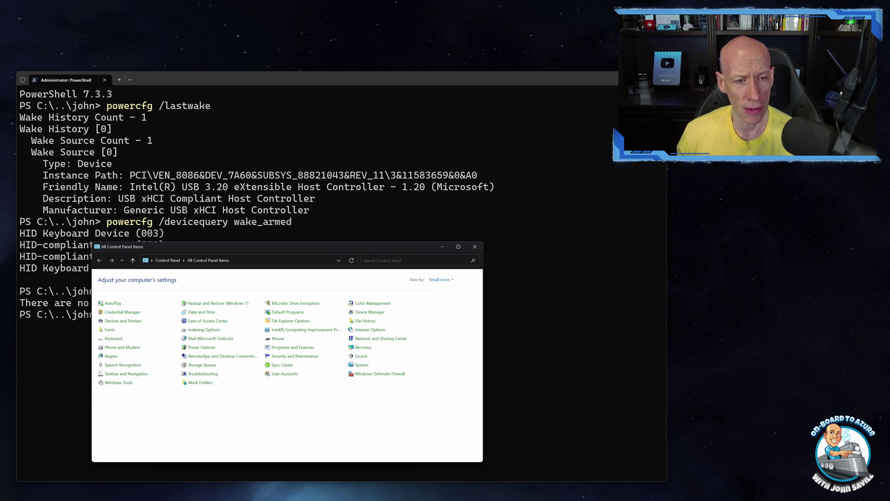
pyautogui.click(215, 349)
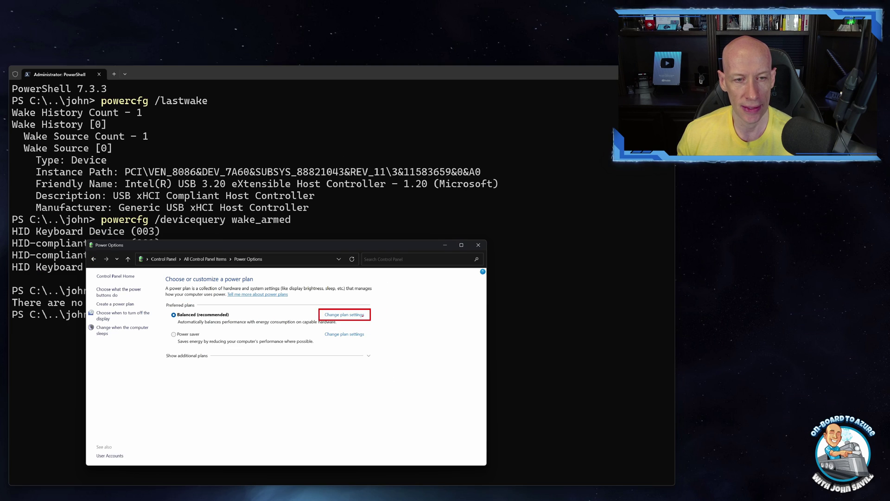
pyautogui.click(358, 315)
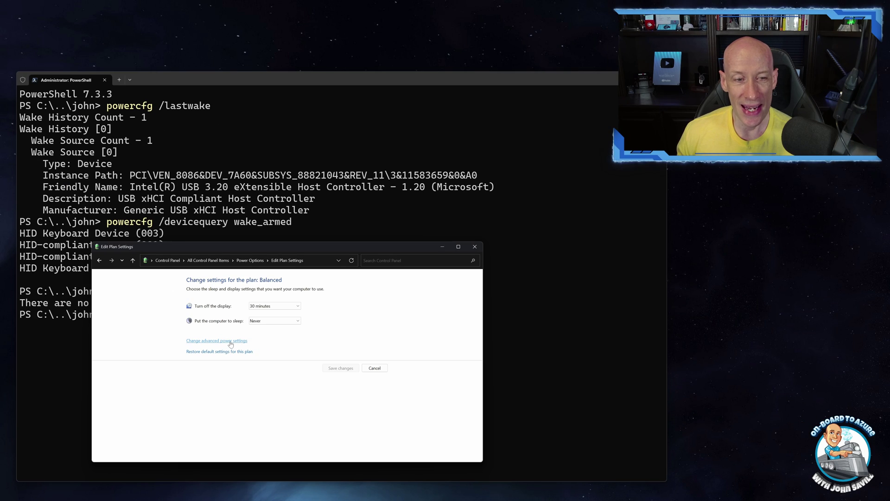
# In advanced power settings, set Sleep > Allow wake timers to Disable for the Balanced plan
pyautogui.click(230, 343)
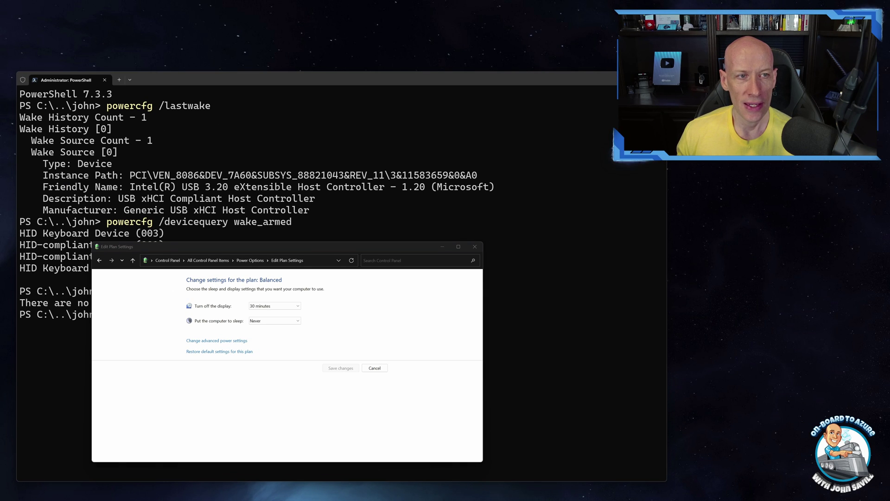
pyautogui.moveTo(414, 113); pyautogui.dragTo(356, 171)
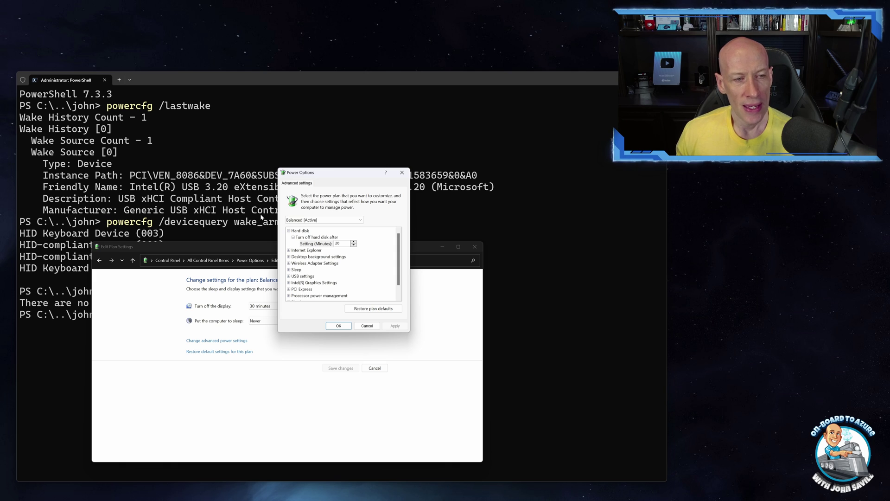
pyautogui.click(288, 270)
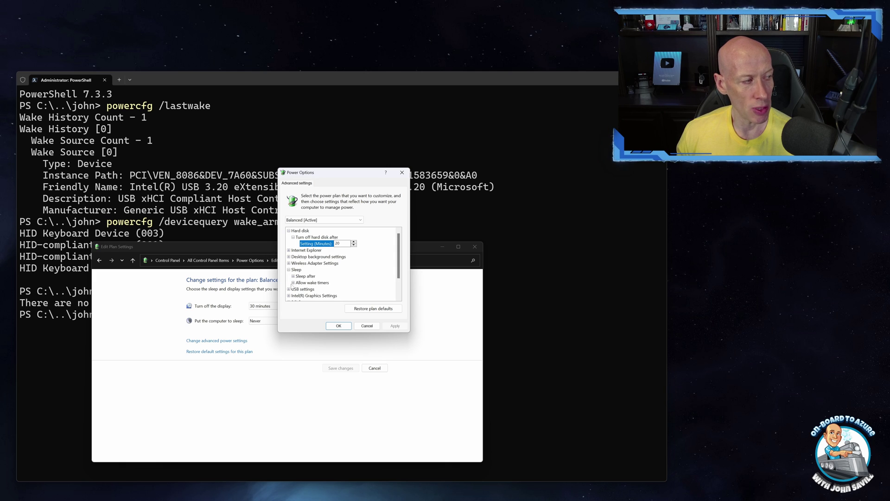
pyautogui.click(293, 283)
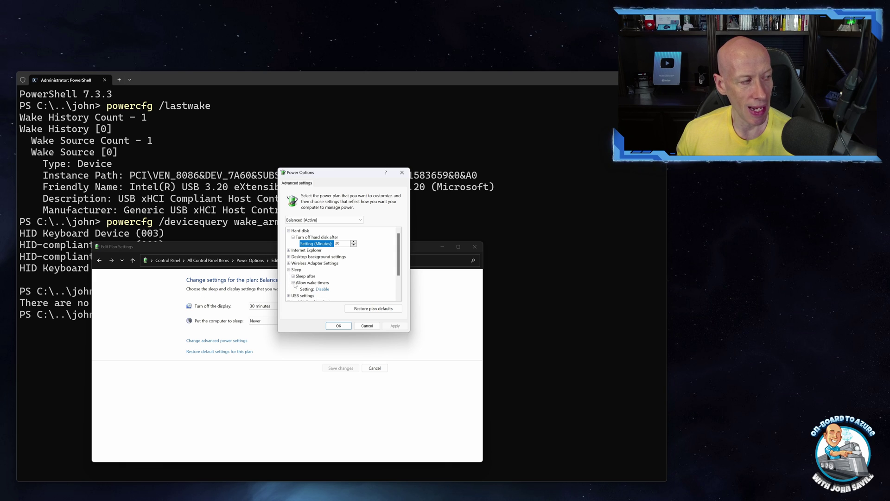
pyautogui.click(330, 290)
pyautogui.click(333, 289)
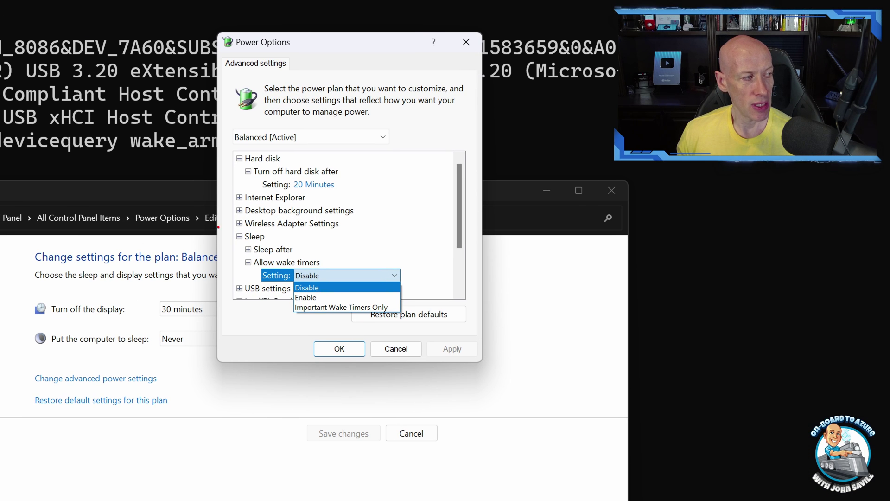
pyautogui.moveTo(232, 229); pyautogui.dragTo(330, 267)
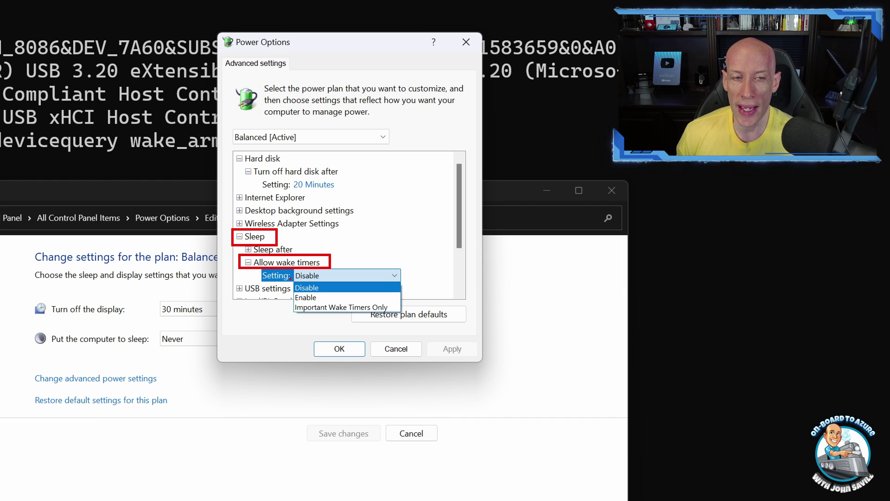
pyautogui.moveTo(290, 280); pyautogui.dragTo(407, 317)
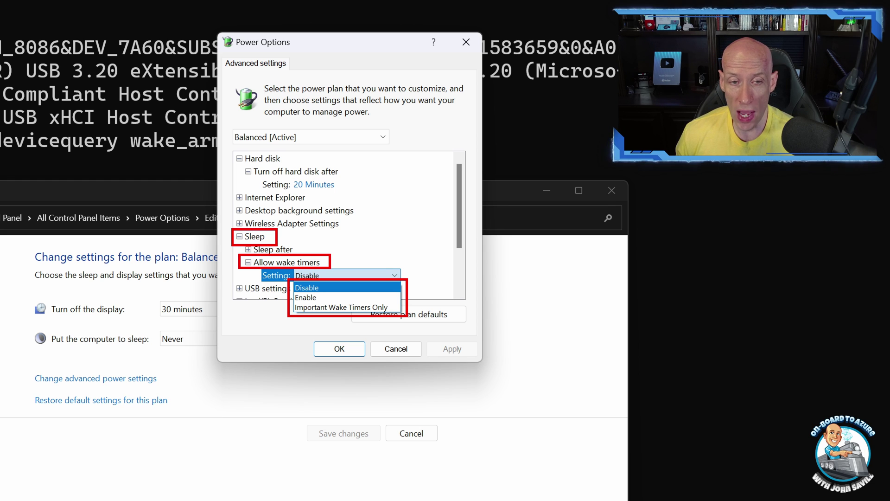
pyautogui.press('Escape')
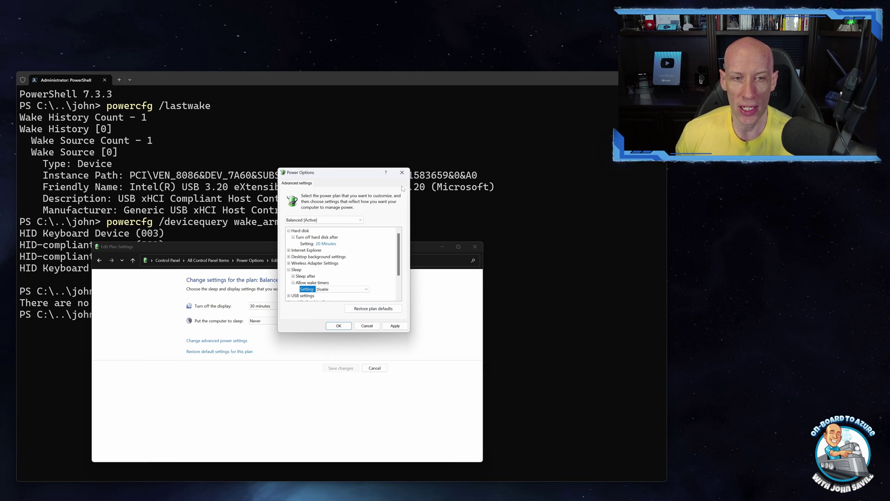
# Close the advanced Power Options dialog and the Edit Plan Settings window
pyautogui.click(403, 173)
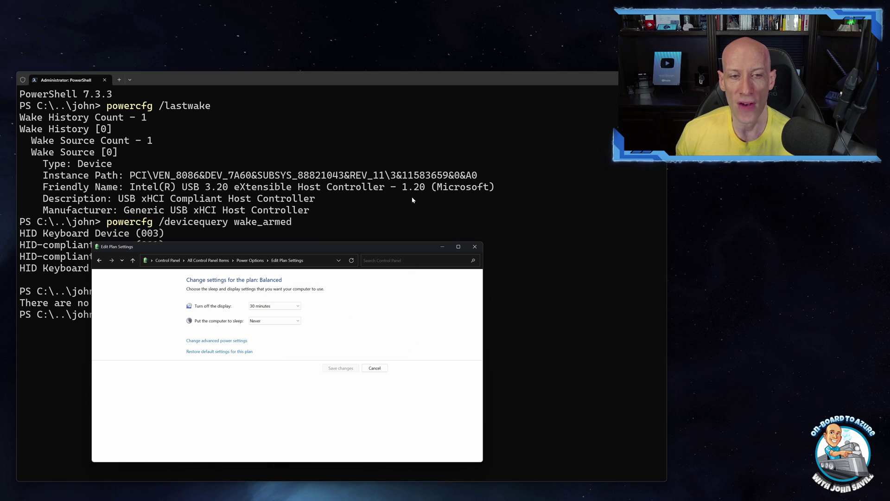
pyautogui.click(474, 248)
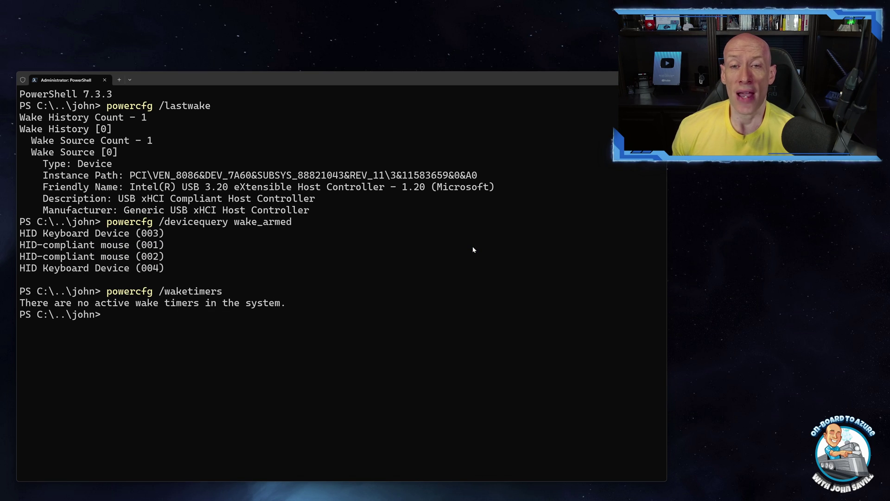